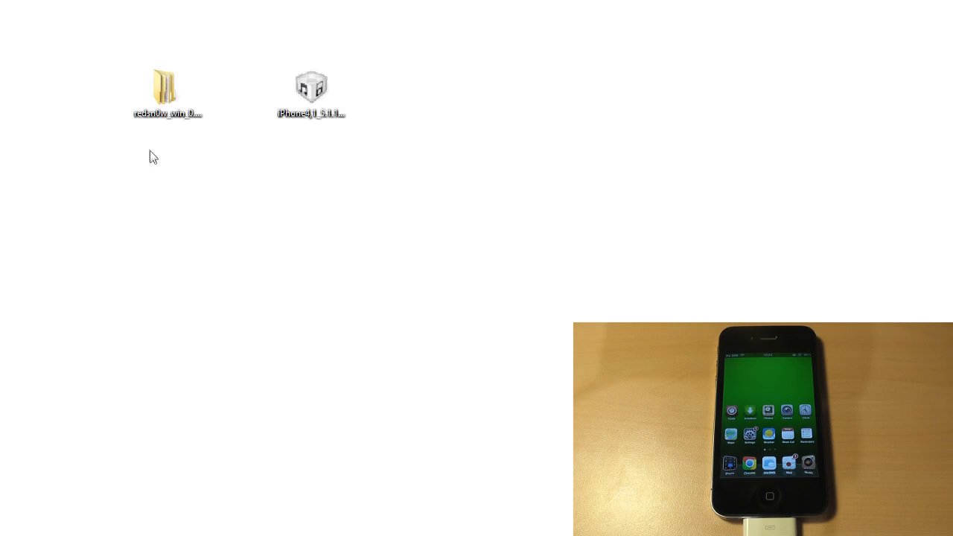
# Step: Inspect the redsn0w_win_0.9.15b1 folder and the iPhone4,1_5.1.1_9B206_Restore.ipsw file on the desktop
pyautogui.click(159, 104)
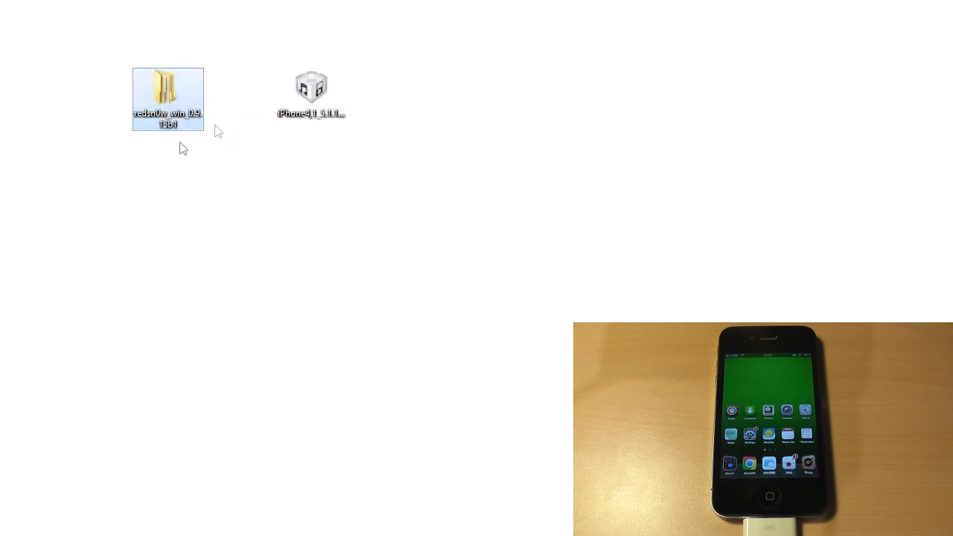
pyautogui.click(314, 90)
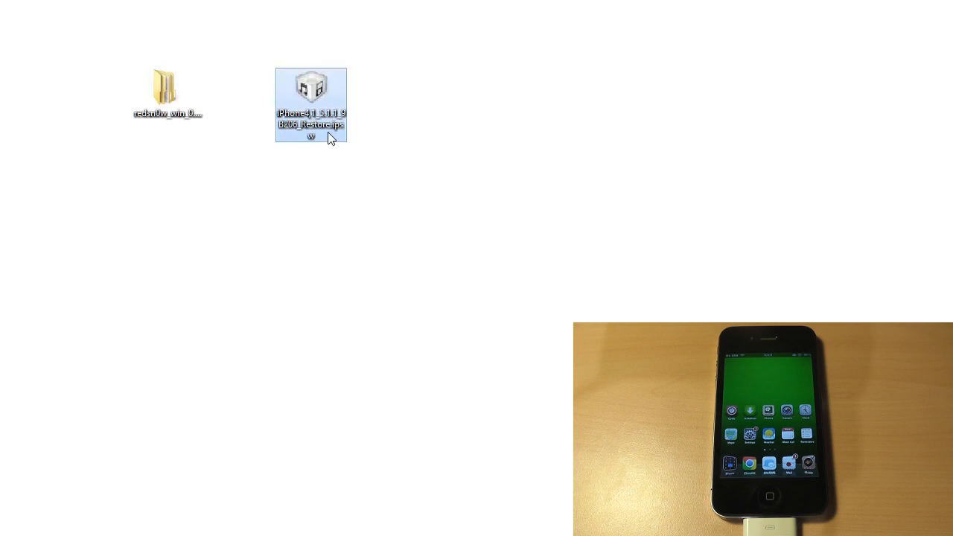
pyautogui.moveTo(333, 123)
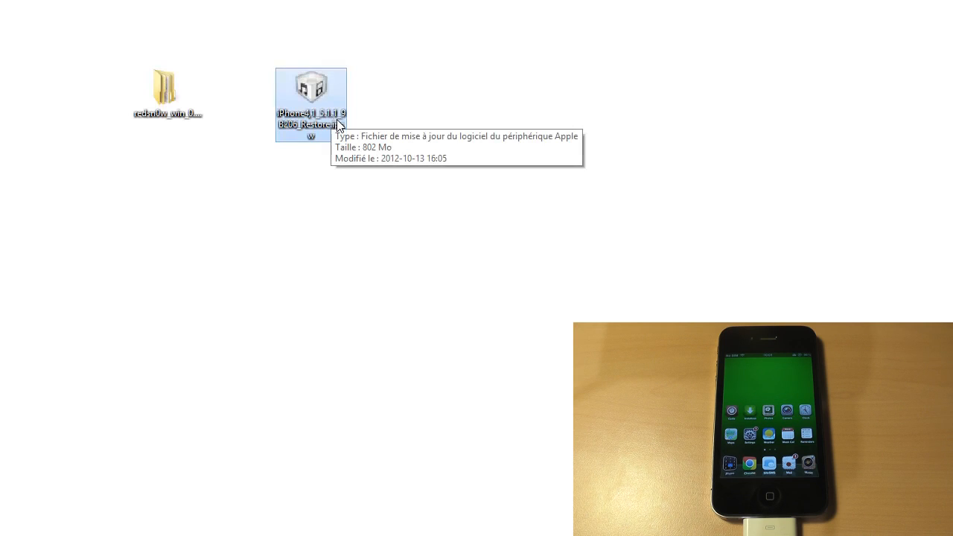
pyautogui.click(306, 150)
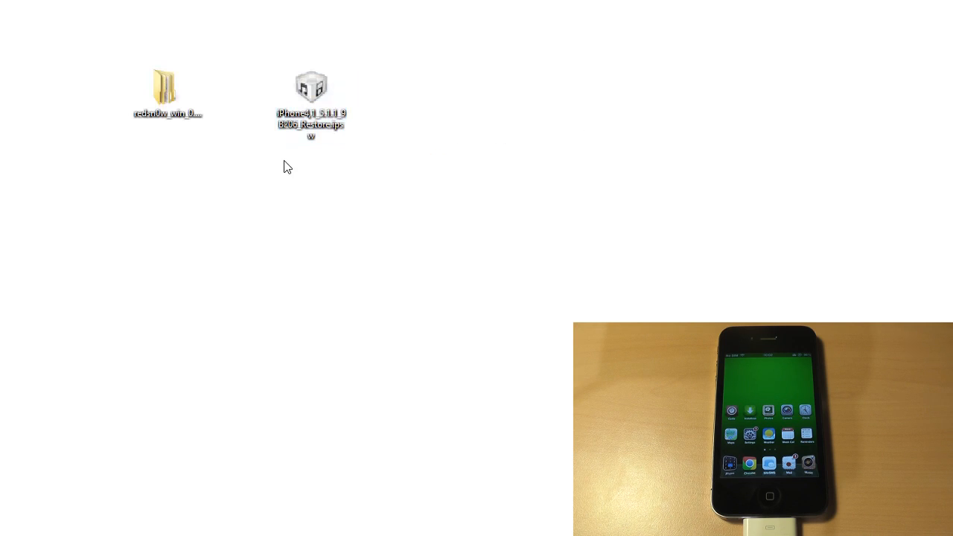
# Step: In the inner redsn0w_win_0.9.15b1 folder, confirm redsn0w.exe's properties with Windows XP (Service Pack 3) compatibility mode and administrator rights
pyautogui.doubleClick(174, 95)
pyautogui.doubleClick(241, 123)
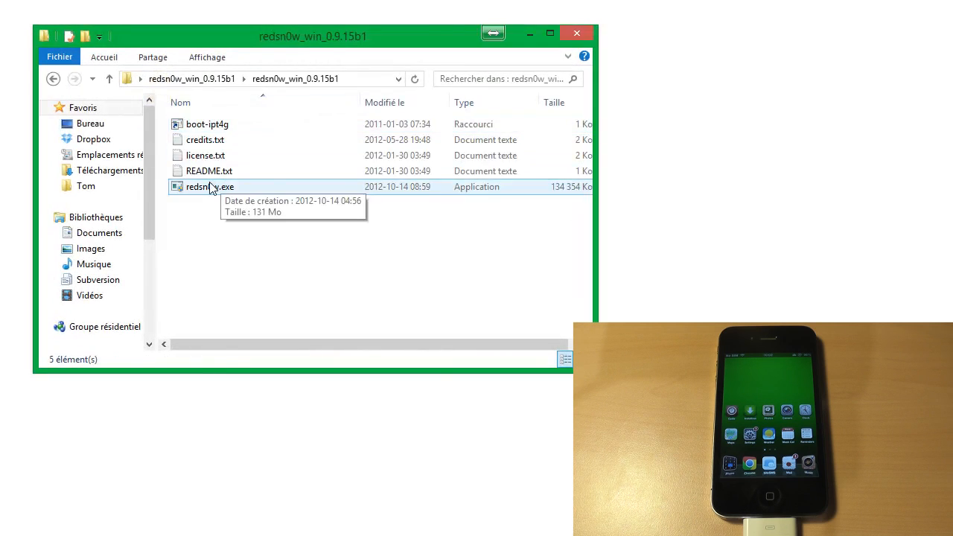
pyautogui.rightClick(216, 186)
pyautogui.click(262, 522)
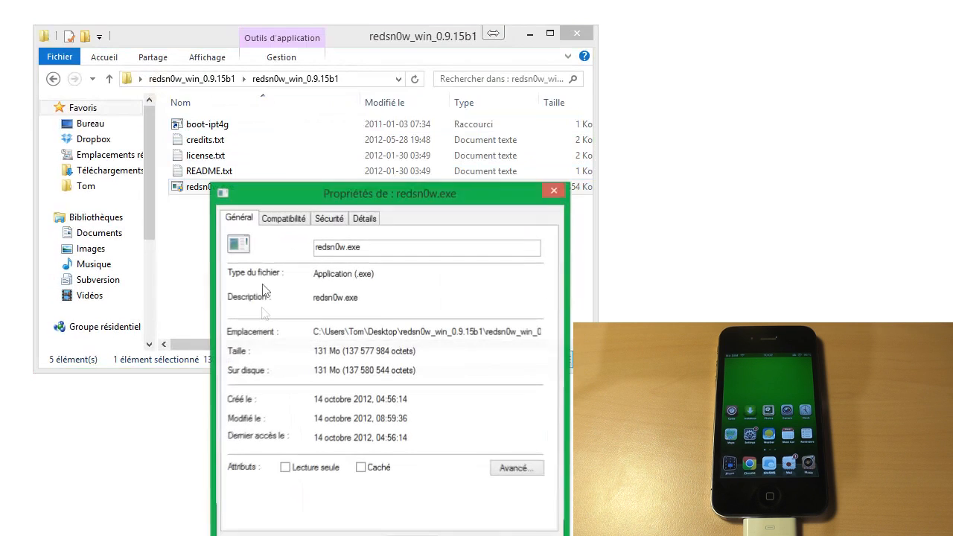
pyautogui.moveTo(276, 201); pyautogui.dragTo(100, 46)
pyautogui.click(109, 64)
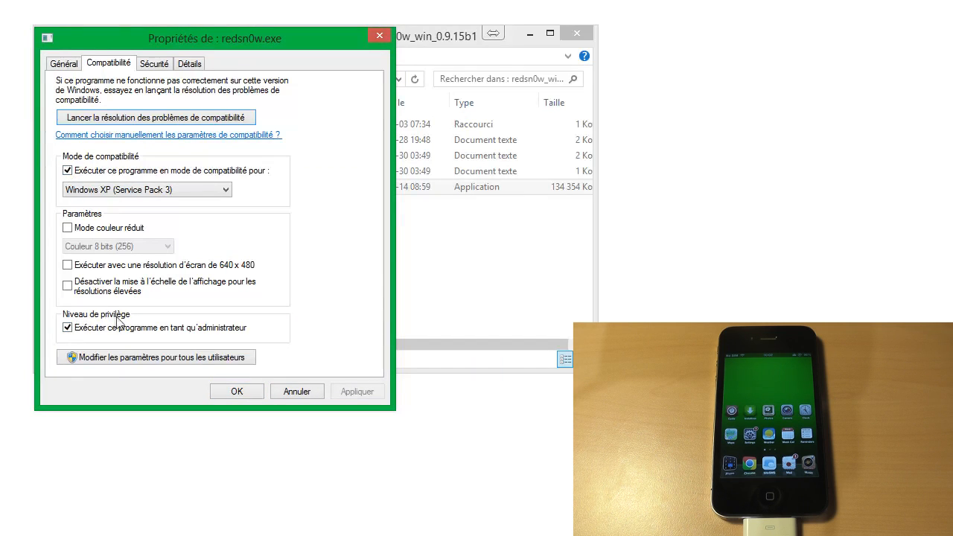
pyautogui.click(239, 392)
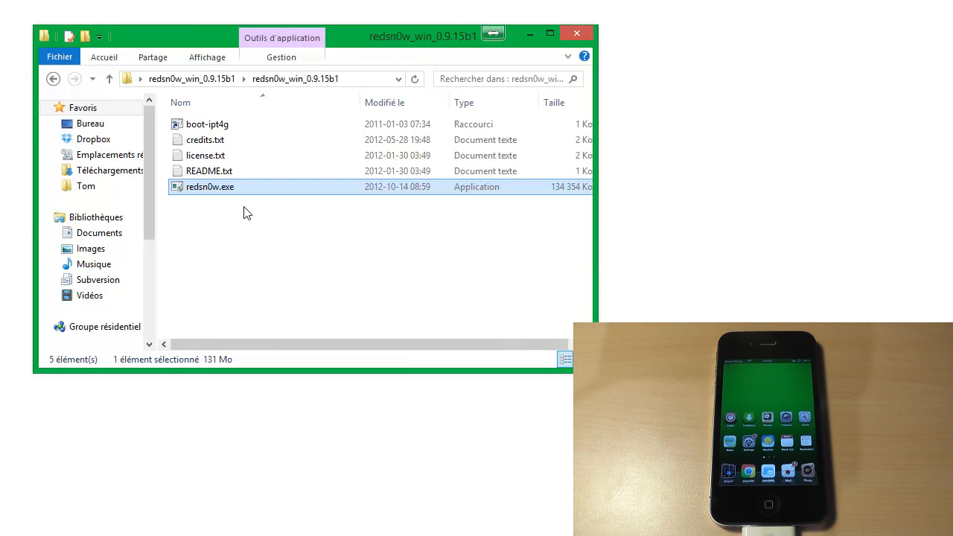
# Step: Launch redsn0w.exe and open its function for restoring the device to an IPSW
pyautogui.doubleClick(215, 189)
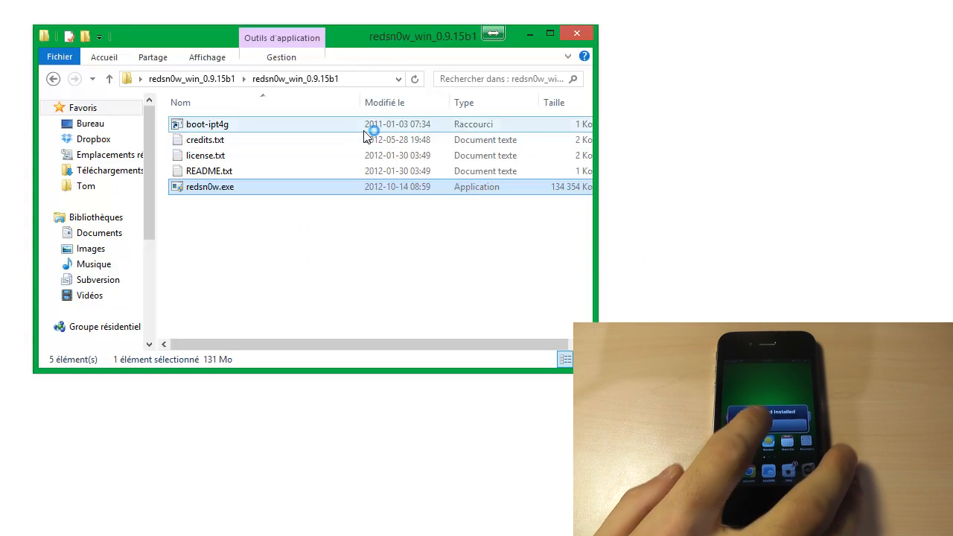
pyautogui.moveTo(432, 22); pyautogui.dragTo(58, 32)
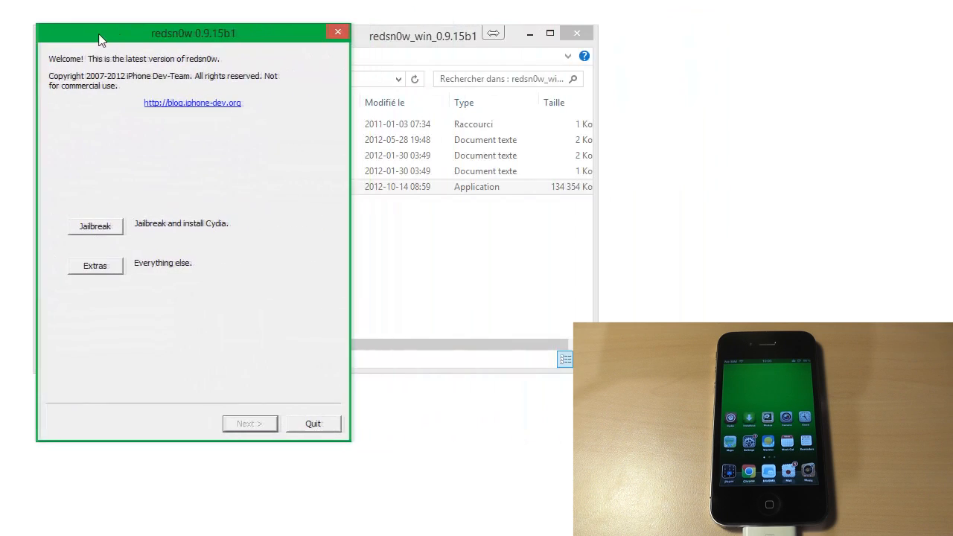
pyautogui.click(96, 266)
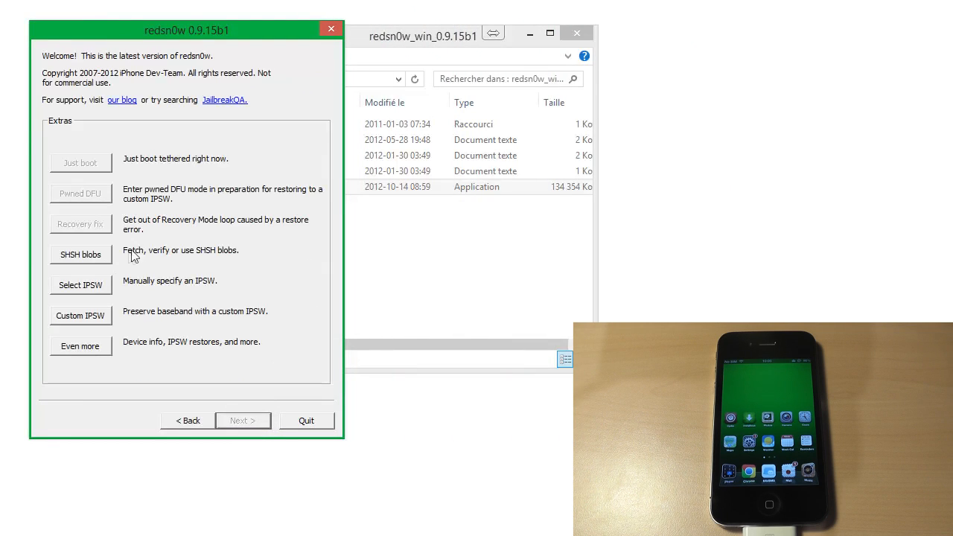
pyautogui.click(87, 344)
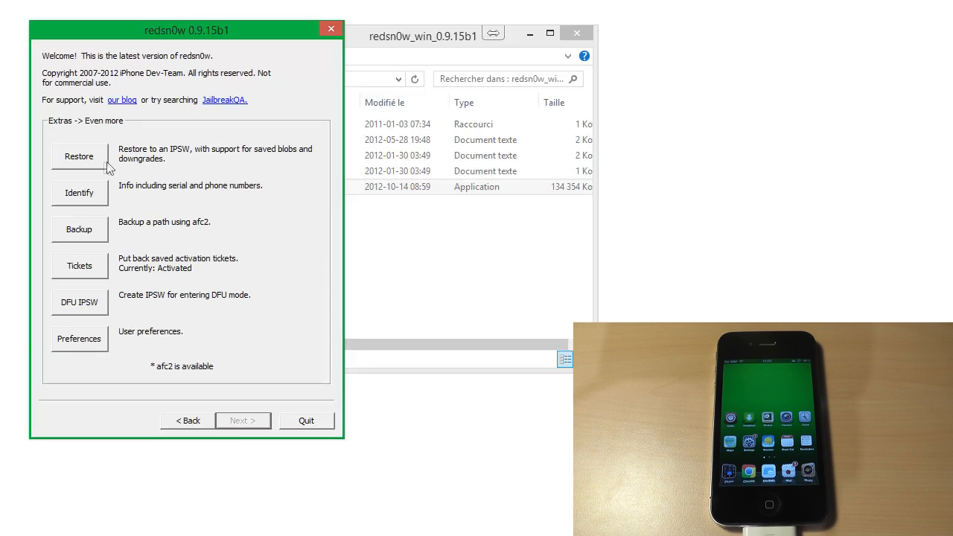
pyautogui.click(84, 163)
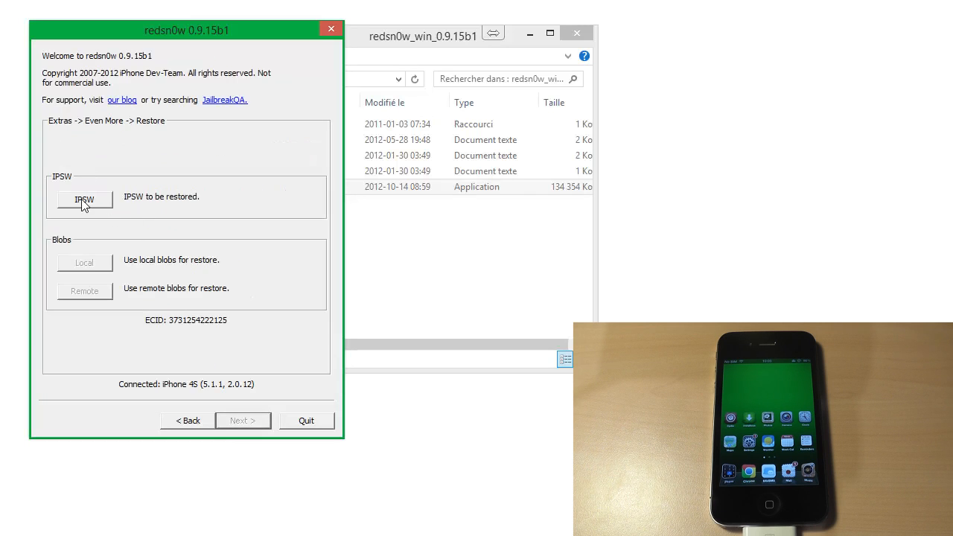
# Step: Choose iPhone4,1_5.1.1_9B206_Restore.ipsw from the desktop as the firmware and start the 5.1.1 re-restore with remote blobs
pyautogui.click(84, 199)
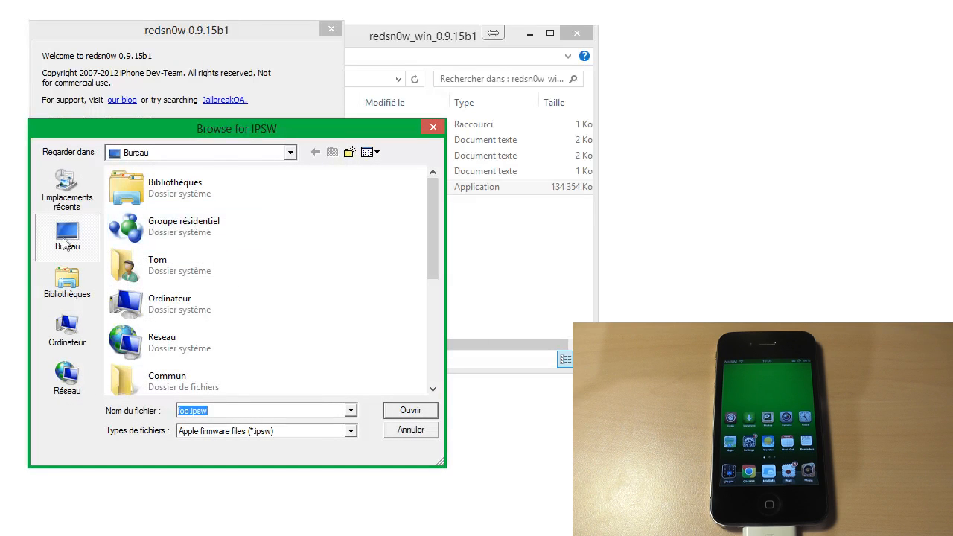
pyautogui.moveTo(432, 207); pyautogui.dragTo(433, 324)
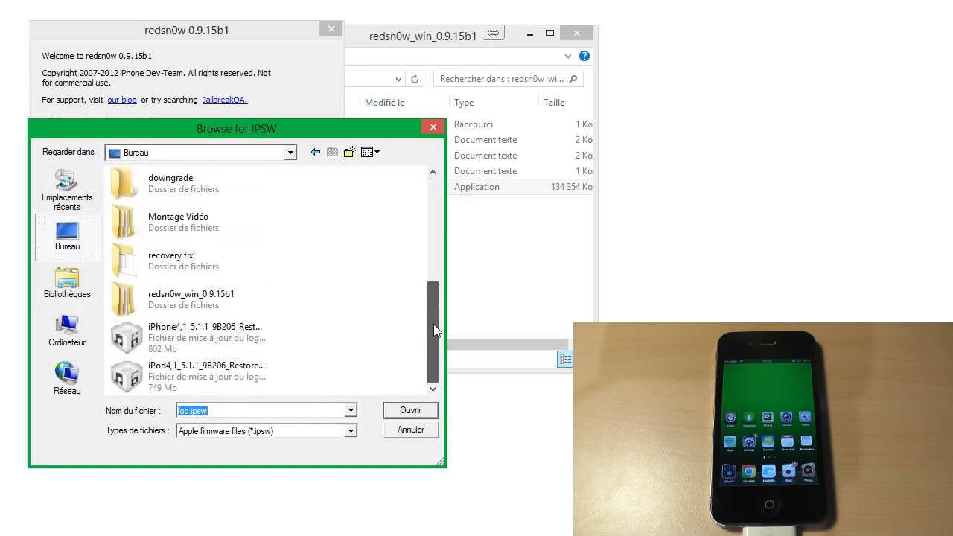
pyautogui.click(198, 341)
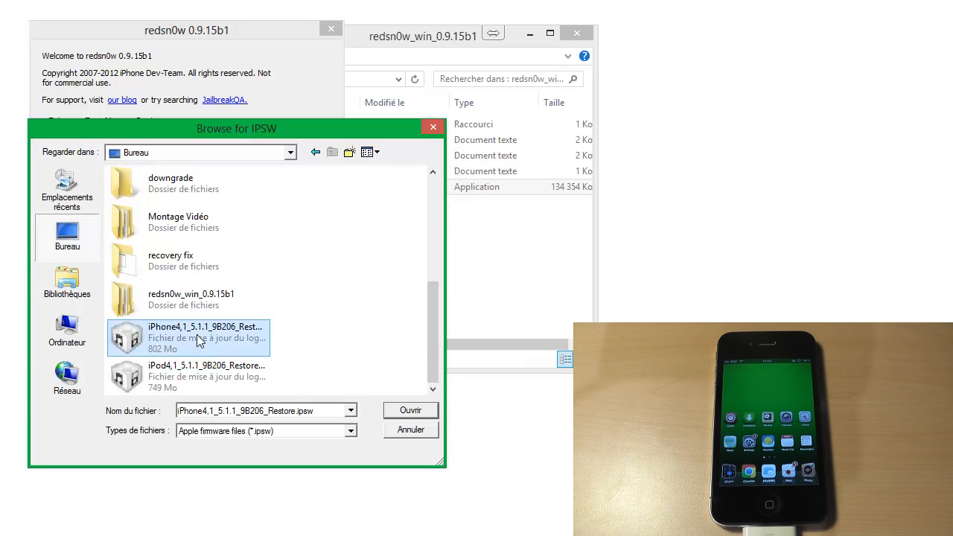
pyautogui.click(386, 410)
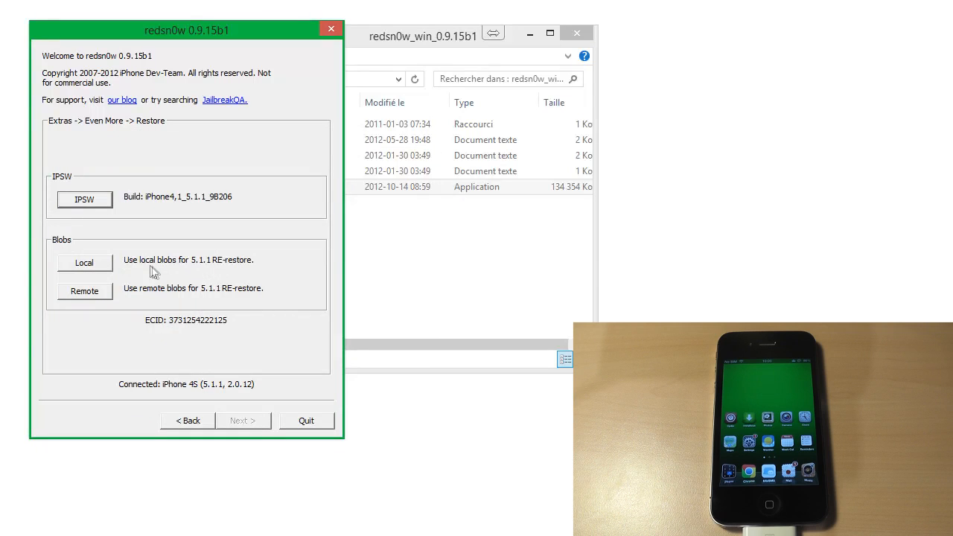
pyautogui.click(84, 291)
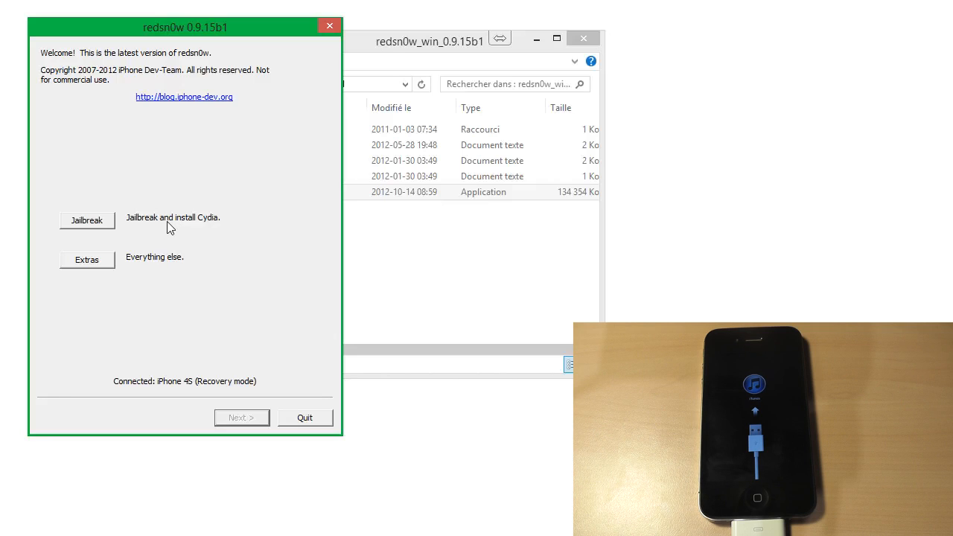
# Step: Apply the recovery fix to the iPhone 4S in recovery mode and dismiss the notice
pyautogui.click(99, 265)
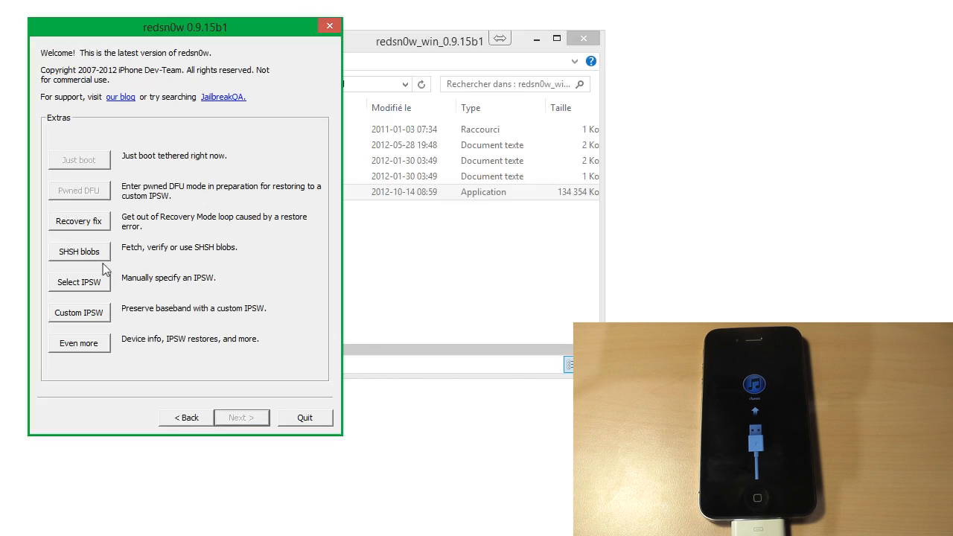
pyautogui.click(94, 222)
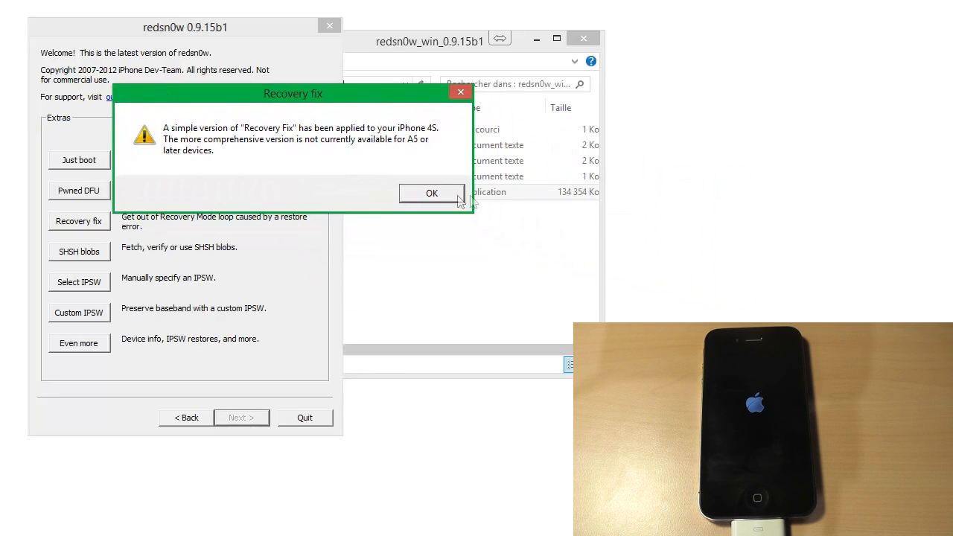
pyautogui.click(432, 194)
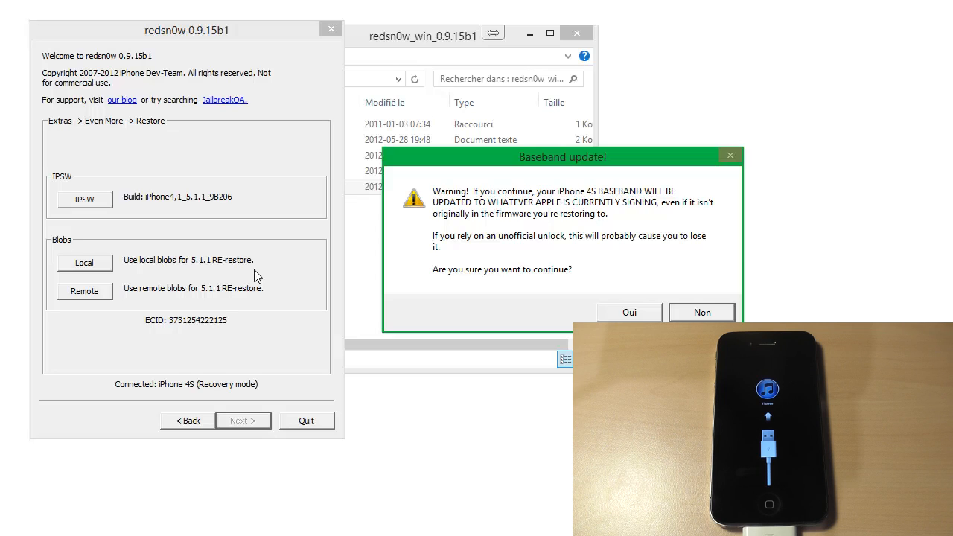
# Step: Accept the baseband update to continue the 5.1.1 re-restore and close the completion message
pyautogui.click(639, 310)
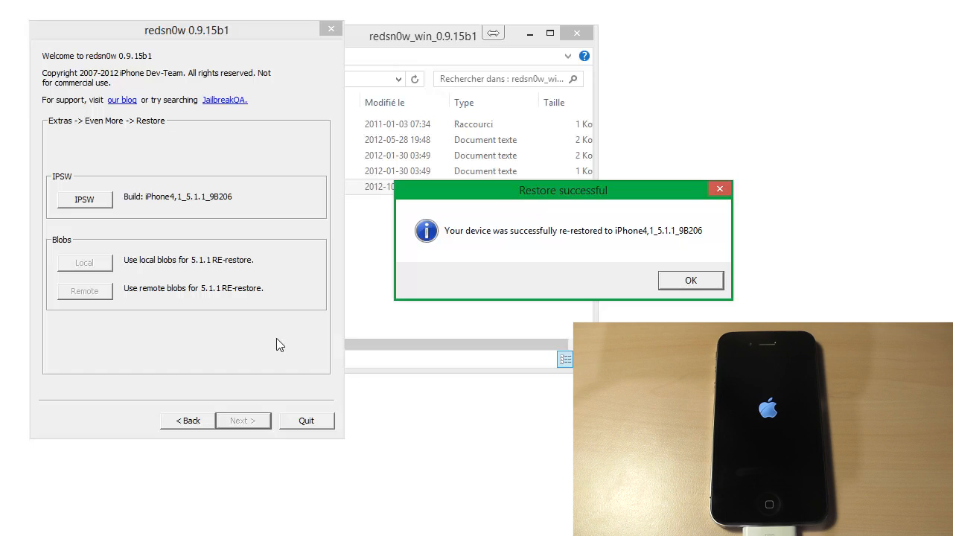
pyautogui.click(687, 280)
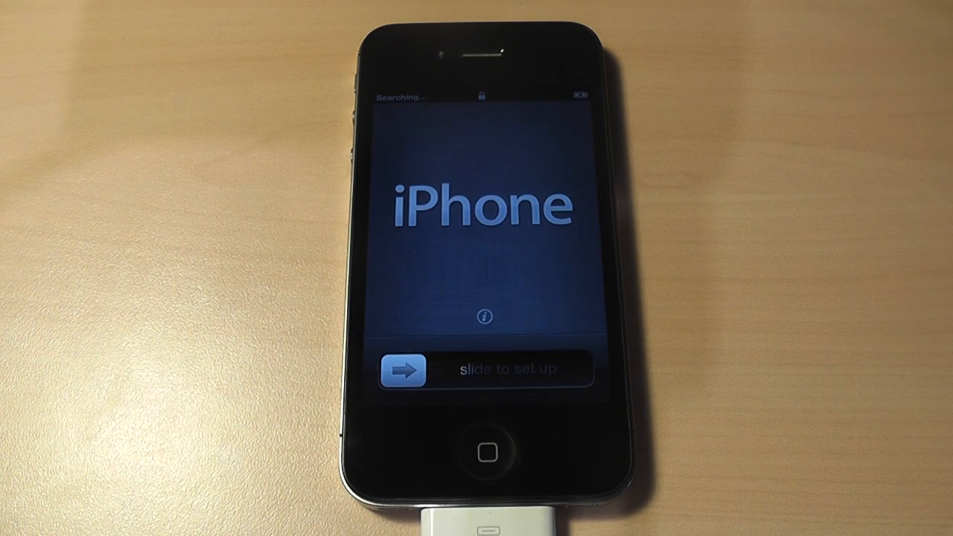
pyautogui.moveTo(403, 370); pyautogui.dragTo(574, 370)
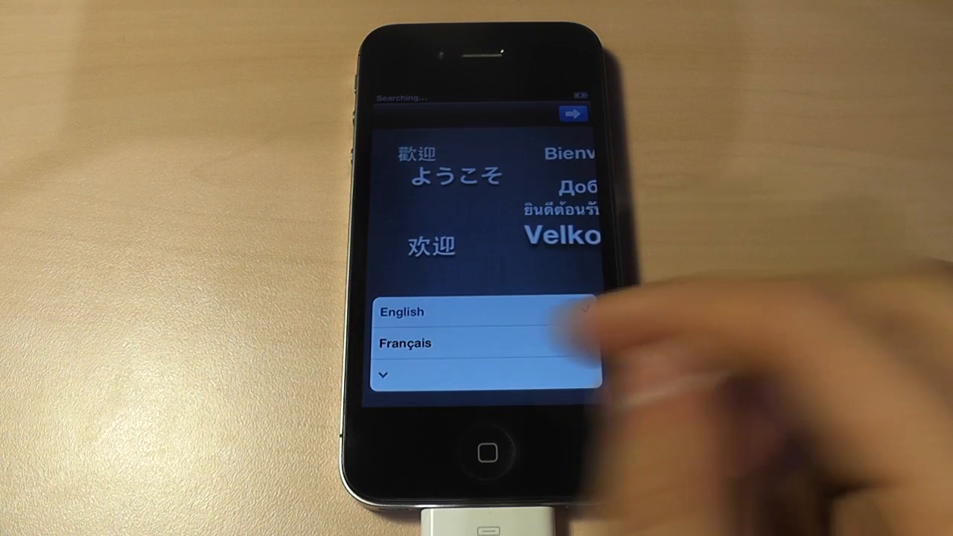
pyautogui.click(521, 342)
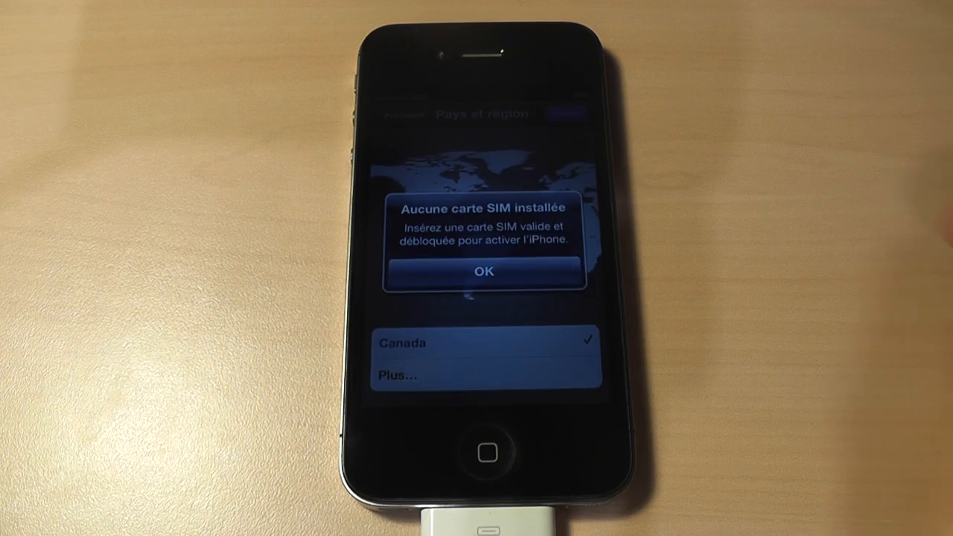
pyautogui.click(484, 271)
pyautogui.click(566, 114)
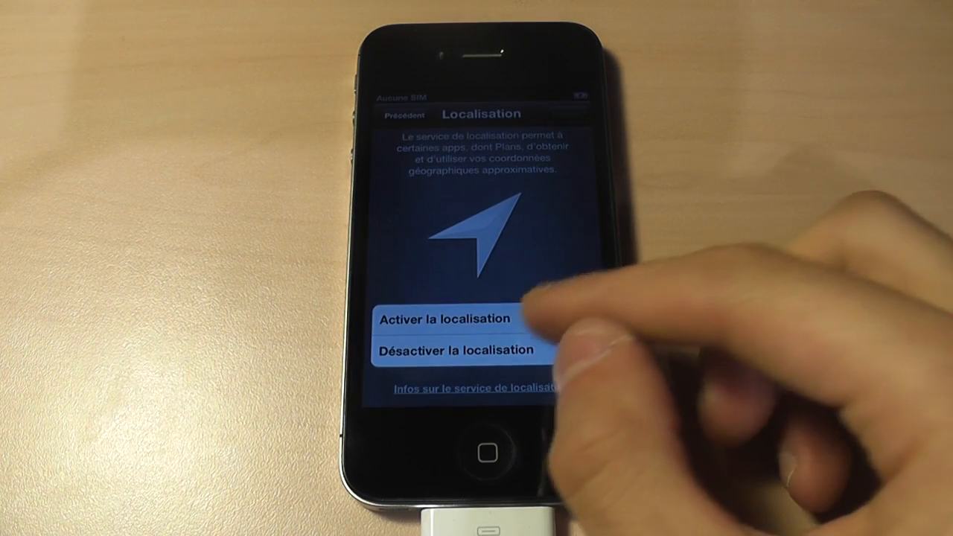
pyautogui.click(483, 318)
pyautogui.click(566, 113)
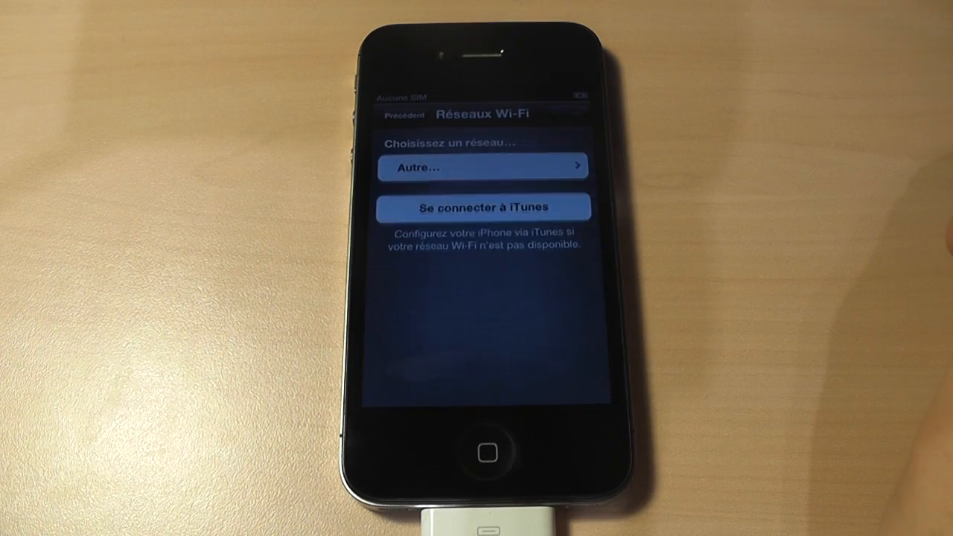
pyautogui.click(484, 194)
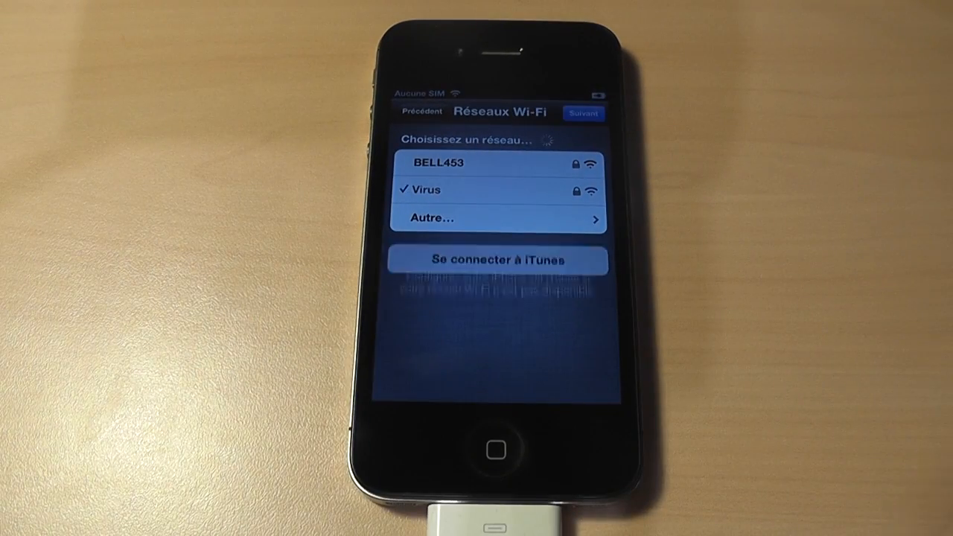
pyautogui.click(576, 113)
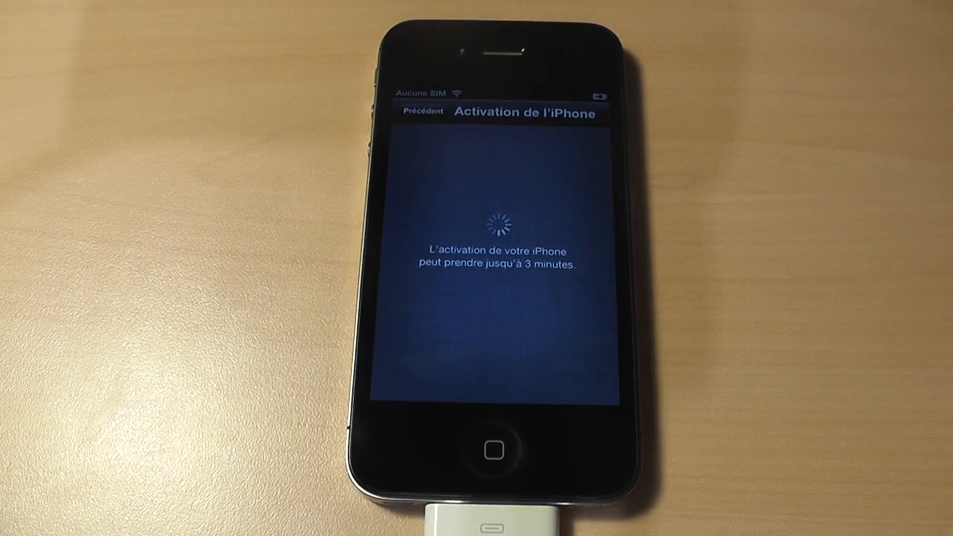